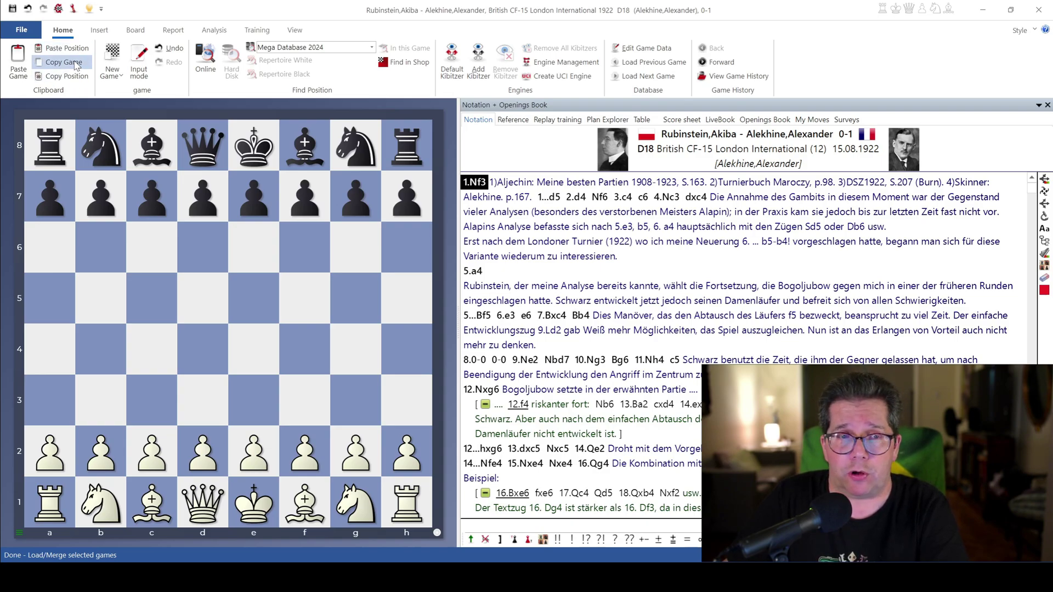
# Copy the annotated Rubinstein–Alekhine game to the clipboard with Copy Game on the Home ribbon
pyautogui.click(75, 63)
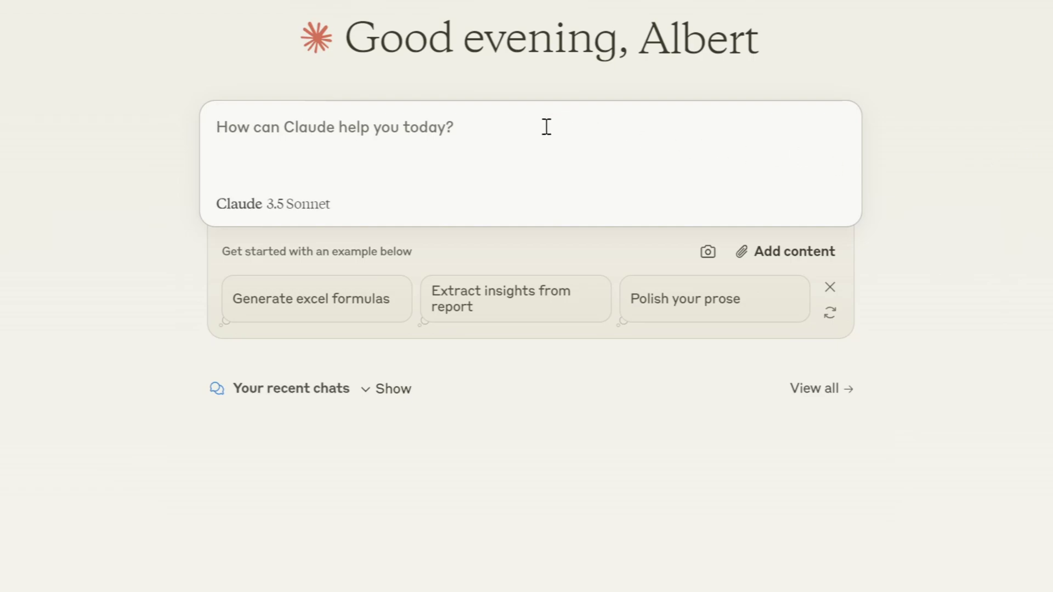
# Enter the request to translate the German comments into English and attach the 24-line PGN
pyautogui.write('Hi, the following is the PGN notation of a chess game. Can you translate the German comments into English and return the full text exactly as is, with no formatting changes?')
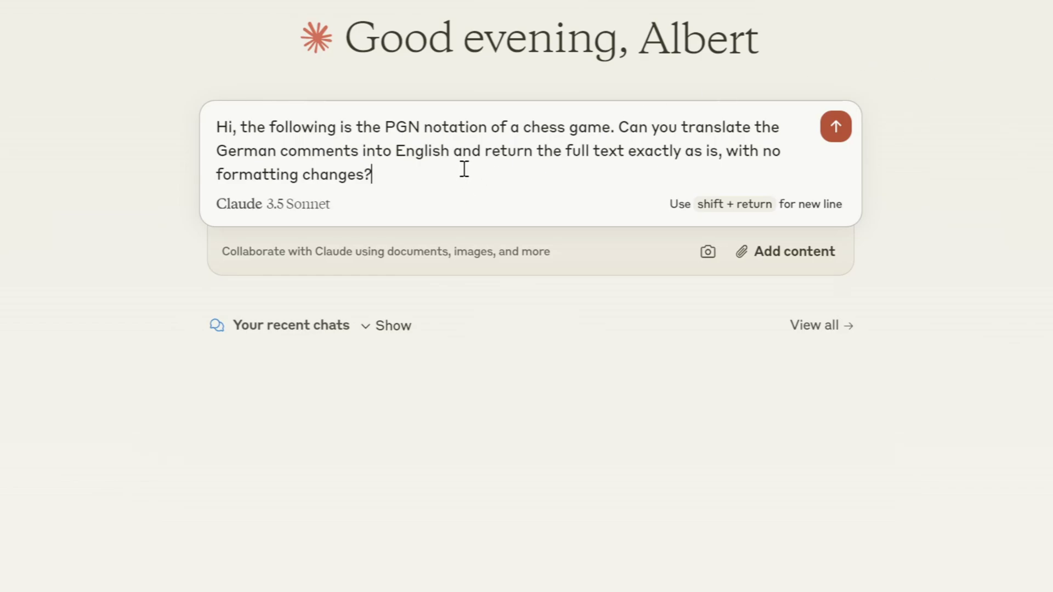
pyautogui.hotkey('ctrl', 'v')
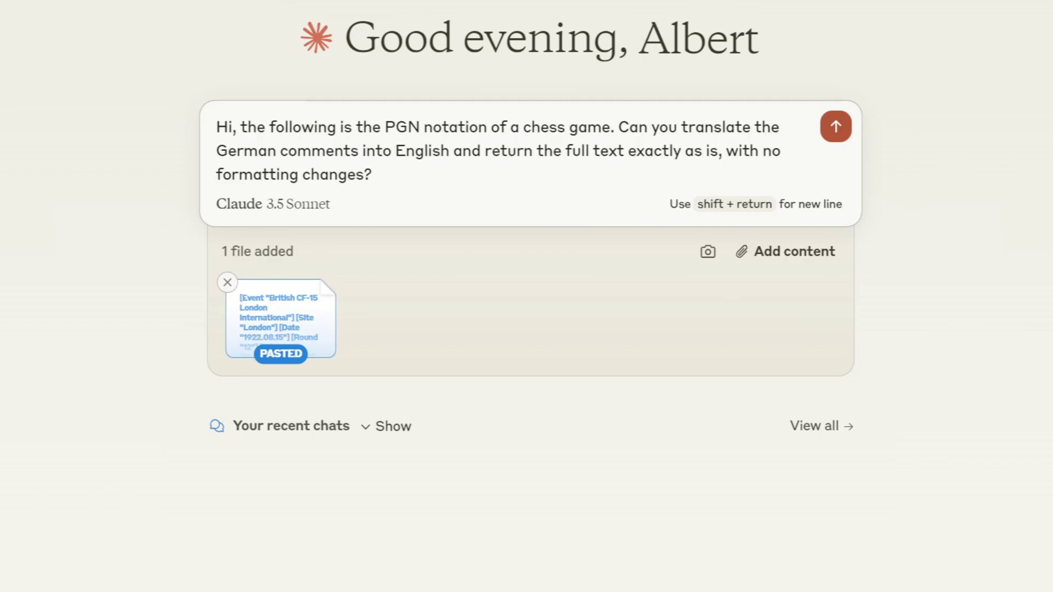
# Send the translation request and review Claude's reply containing the English-annotated PGN
pyautogui.click(835, 130)
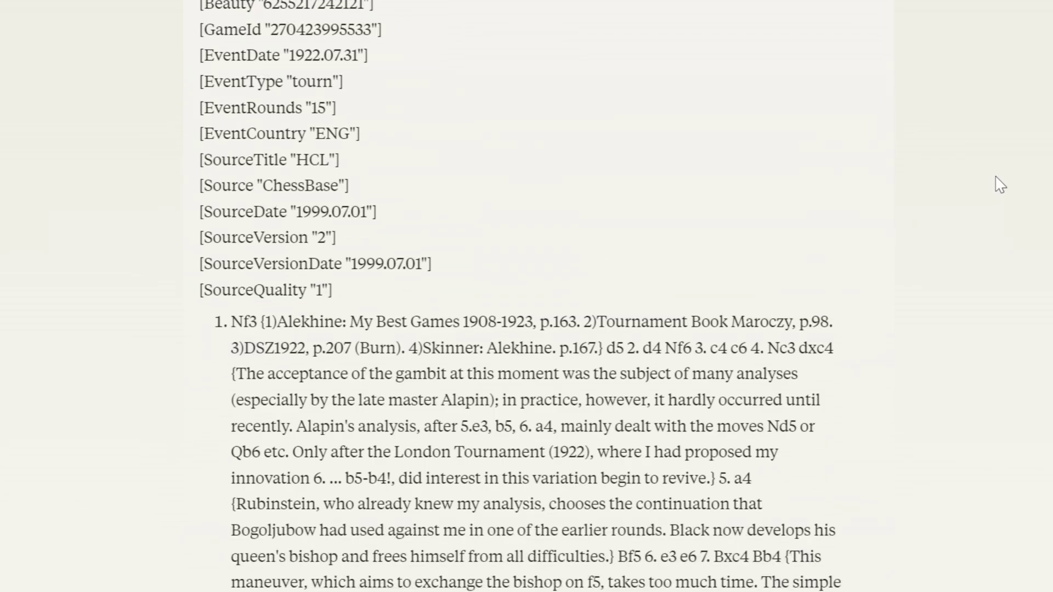
pyautogui.scroll(-10, 1001, 185)
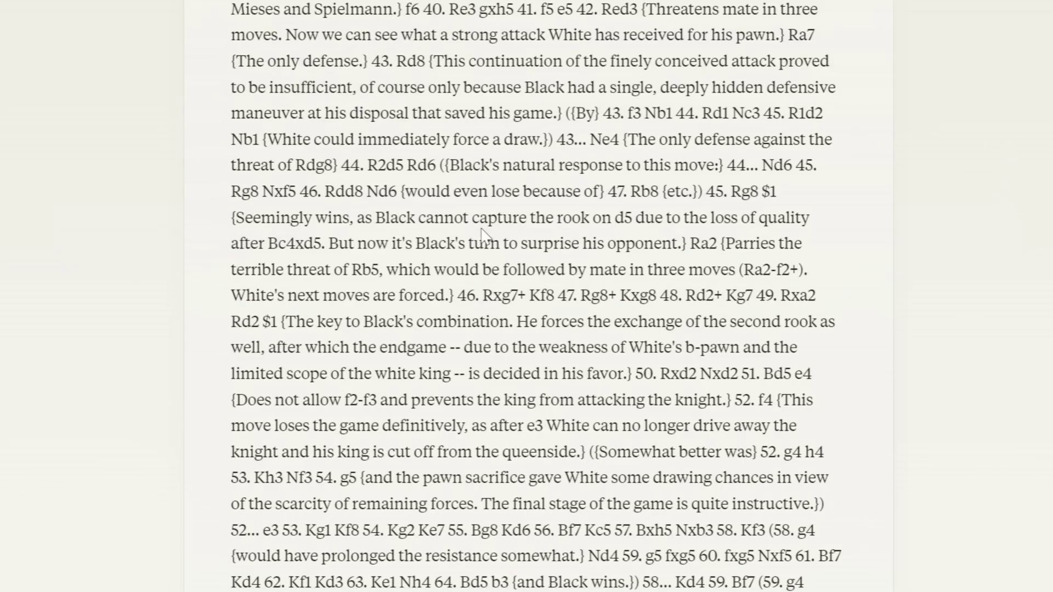
pyautogui.scroll(20, 483, 236)
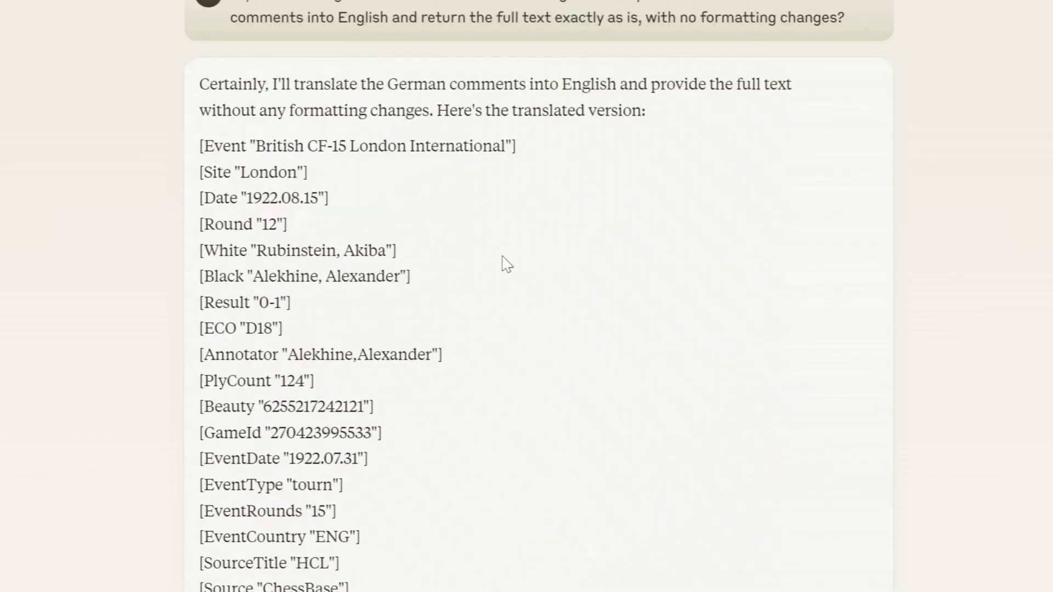
# Select the translated PGN in Claude's reply, from the headers down
pyautogui.scroll(3, 507, 265)
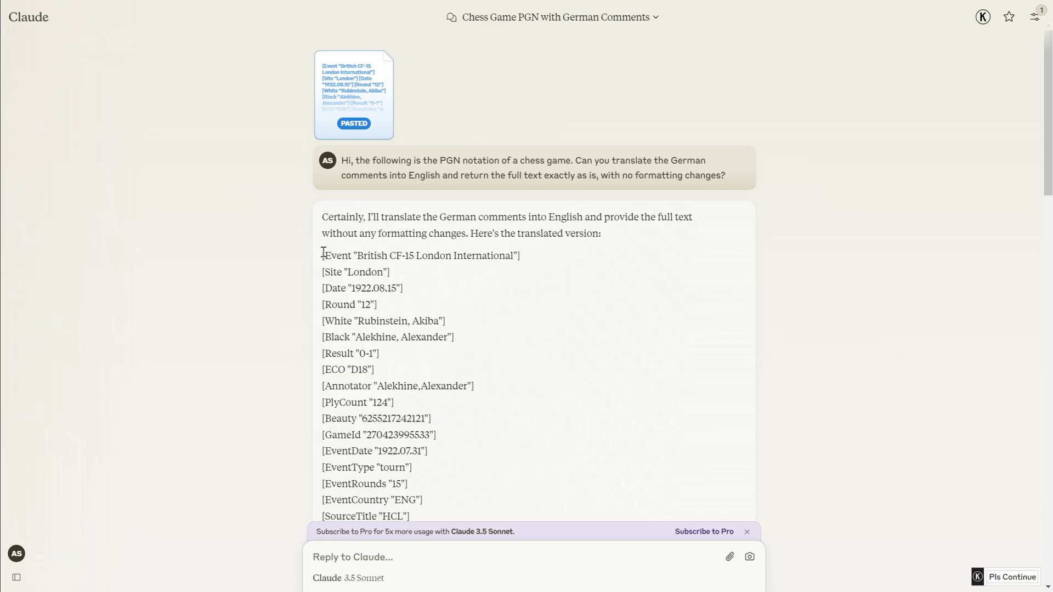
pyautogui.moveTo(324, 253)
pyautogui.mouseDown()
pyautogui.moveTo(384, 580)
pyautogui.moveTo(456, 589)
pyautogui.moveTo(490, 456)
pyautogui.mouseUp()
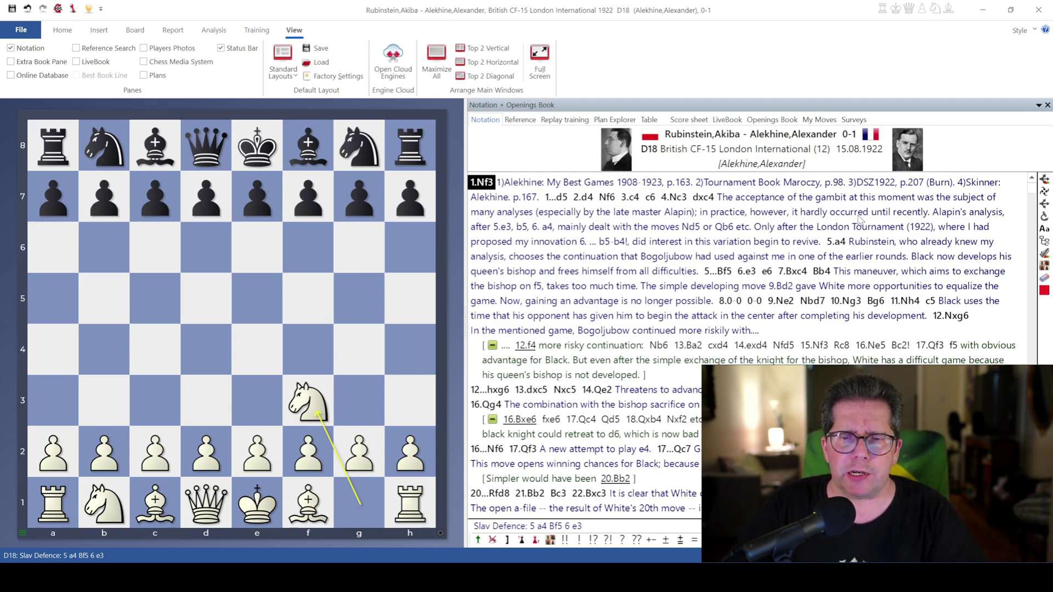
# Jump to the position after 5.a4 to check Alekhine's English comment
pyautogui.click(836, 244)
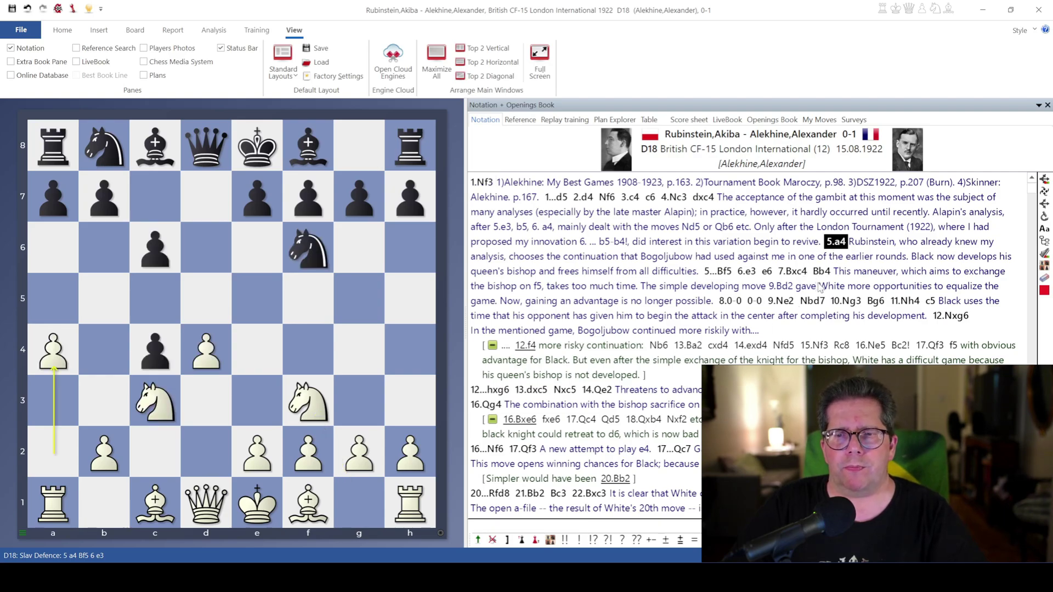